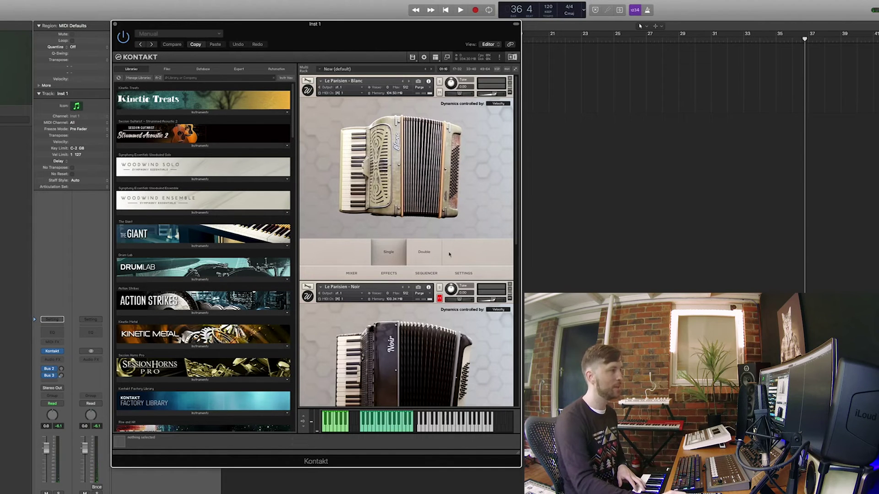
# Step: Select the Double register on La Parisien - Blanc and switch off its Mid and Far microphones in the mixer
pyautogui.click(424, 255)
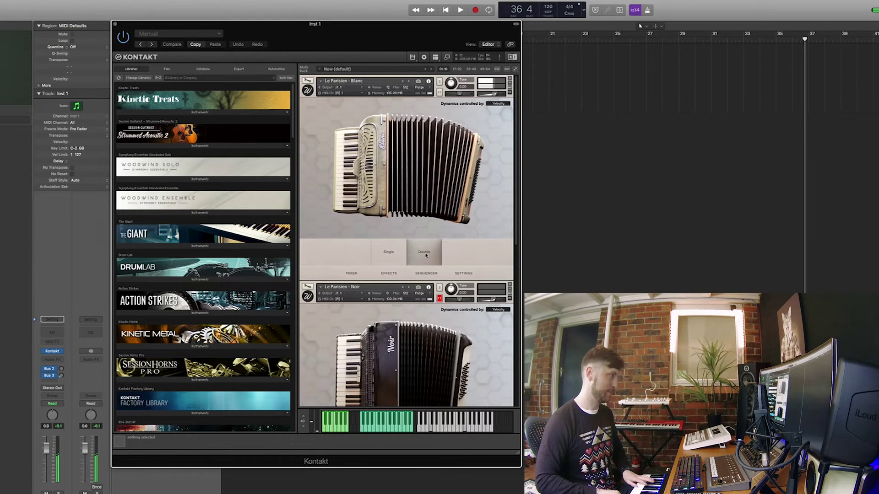
pyautogui.click(352, 273)
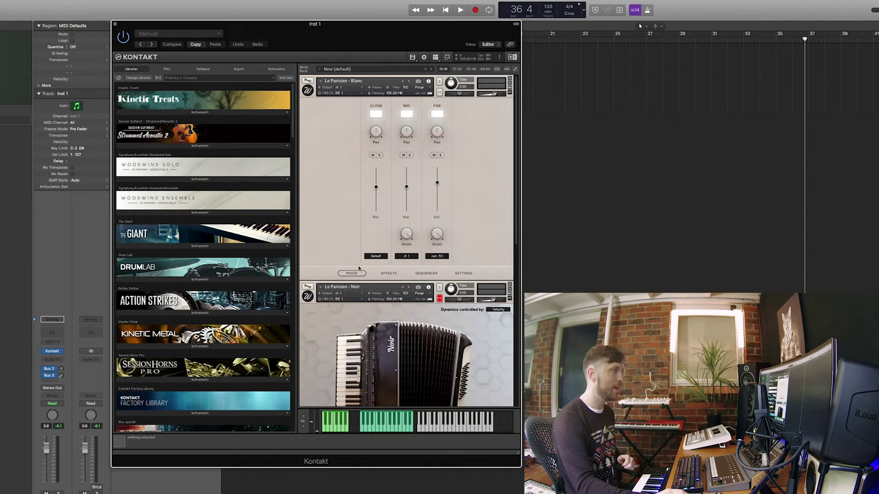
pyautogui.click(406, 114)
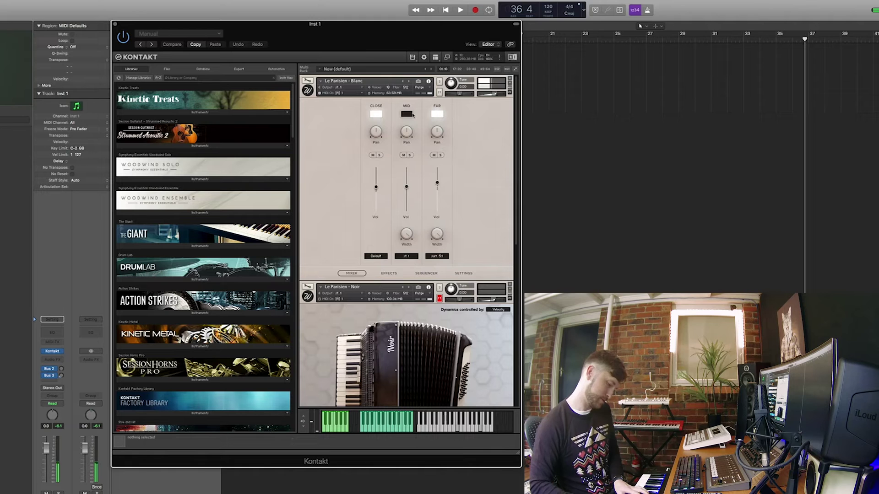
pyautogui.click(437, 114)
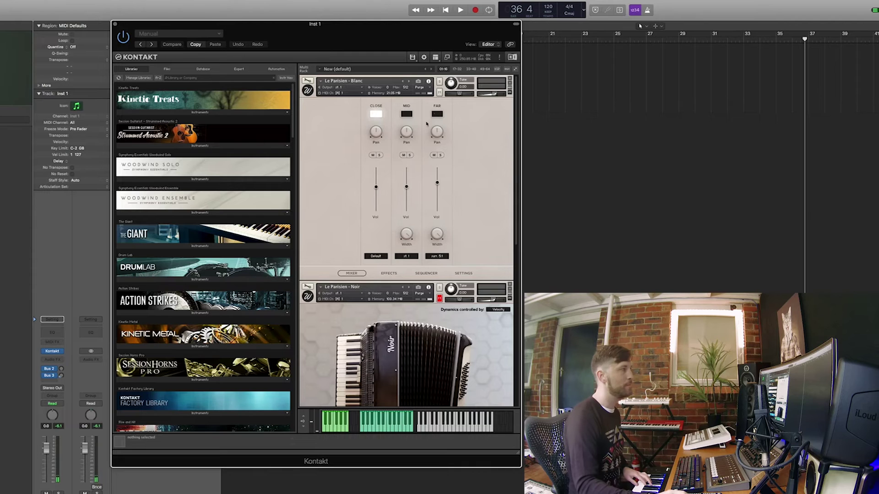
# Step: Adjust the Close microphone's pan and switch the Mid and Far microphones back on
pyautogui.moveTo(374, 133); pyautogui.dragTo(406, 138)
pyautogui.click(407, 114)
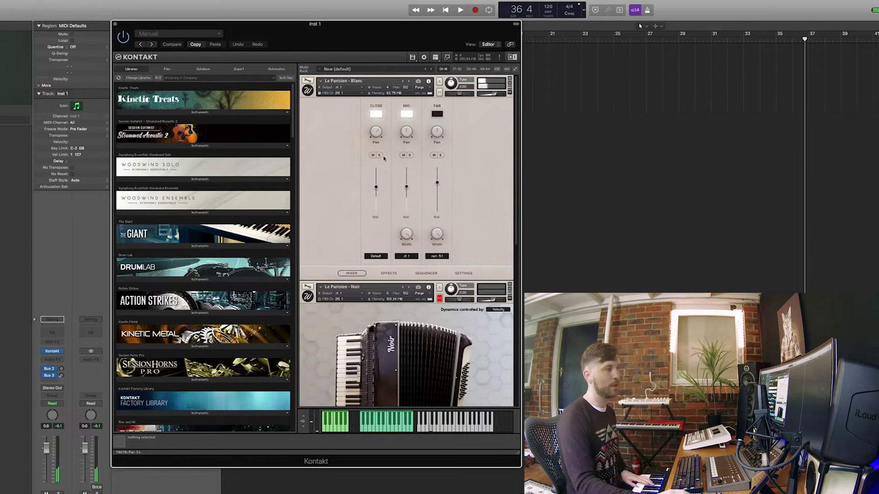
pyautogui.click(437, 114)
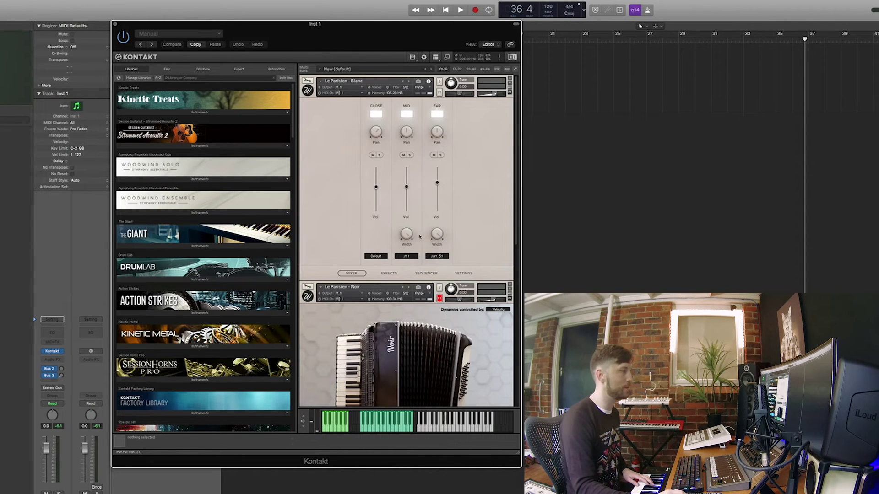
# Step: Look through the Blanc's effects racks for the Close, Mid, Far and Master channels, and return to the mixer
pyautogui.click(388, 273)
pyautogui.click(435, 228)
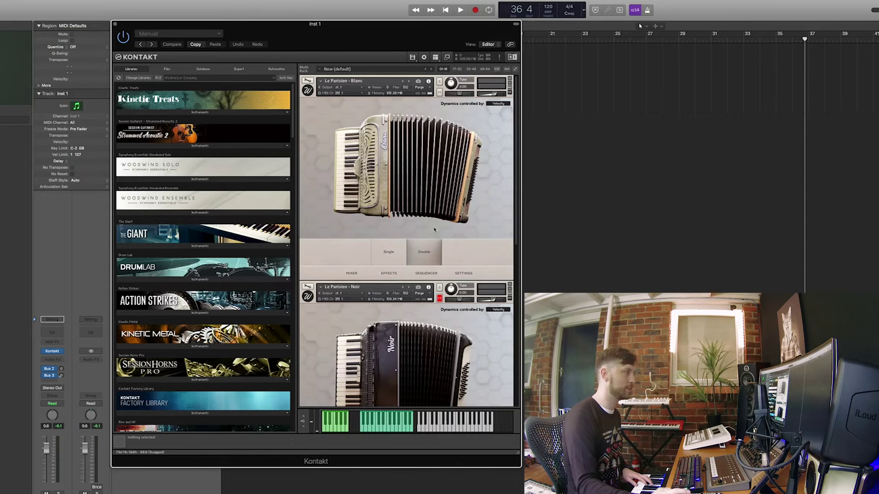
pyautogui.click(393, 273)
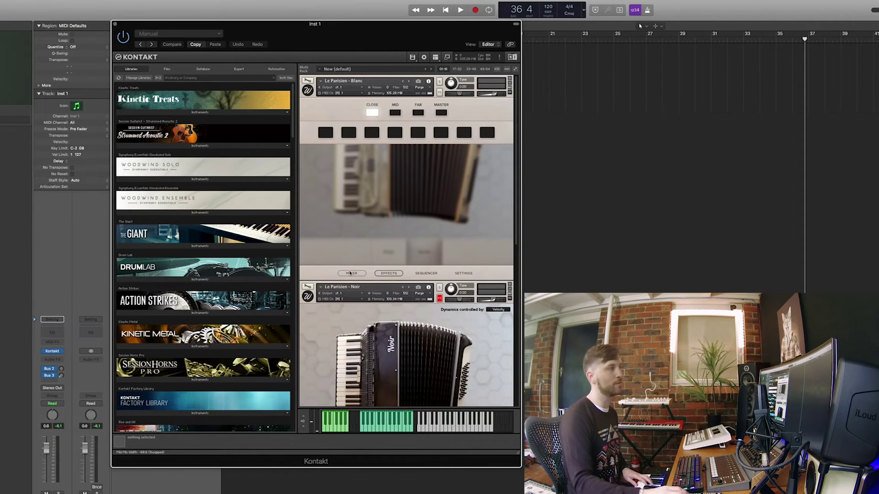
pyautogui.click(395, 112)
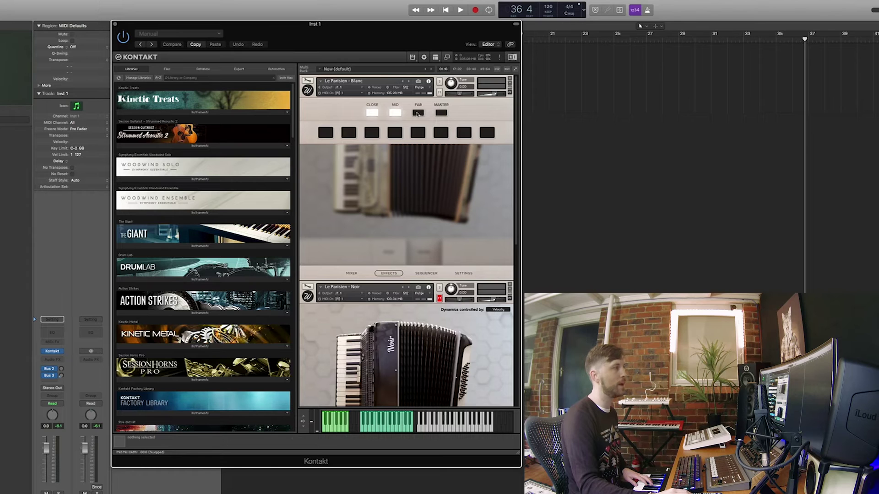
pyautogui.click(417, 113)
pyautogui.click(442, 113)
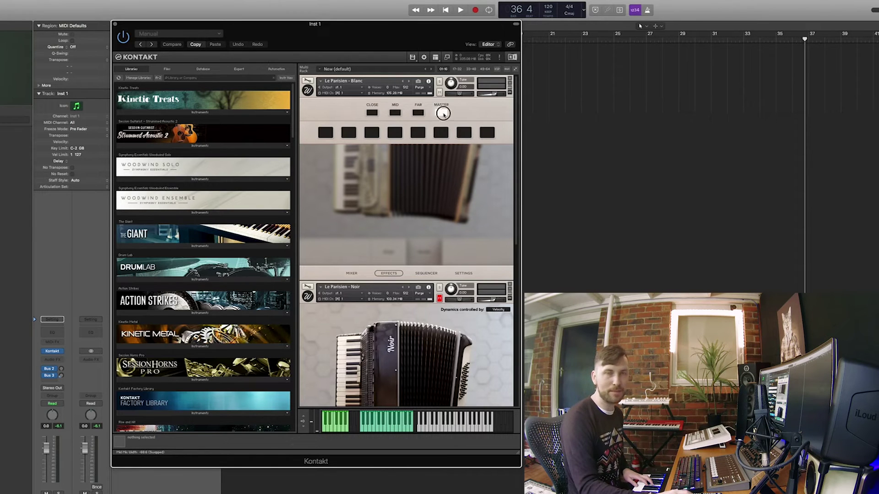
pyautogui.click(351, 274)
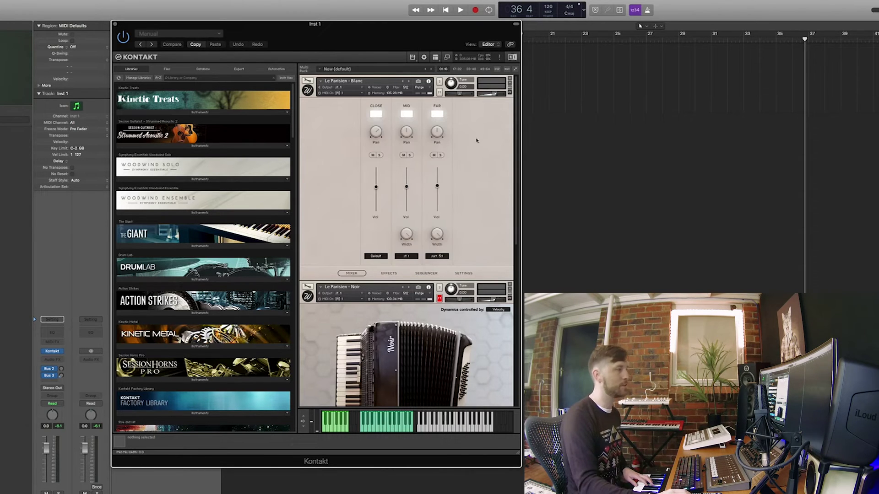
# Step: Add a Reverb in the first effect slot of the Close channel and adjust its Wet level
pyautogui.click(389, 273)
pyautogui.click(372, 113)
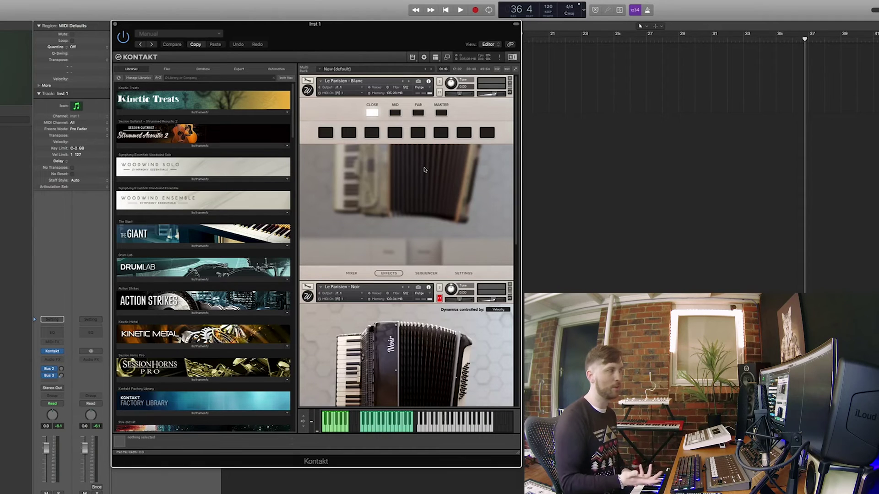
pyautogui.click(319, 132)
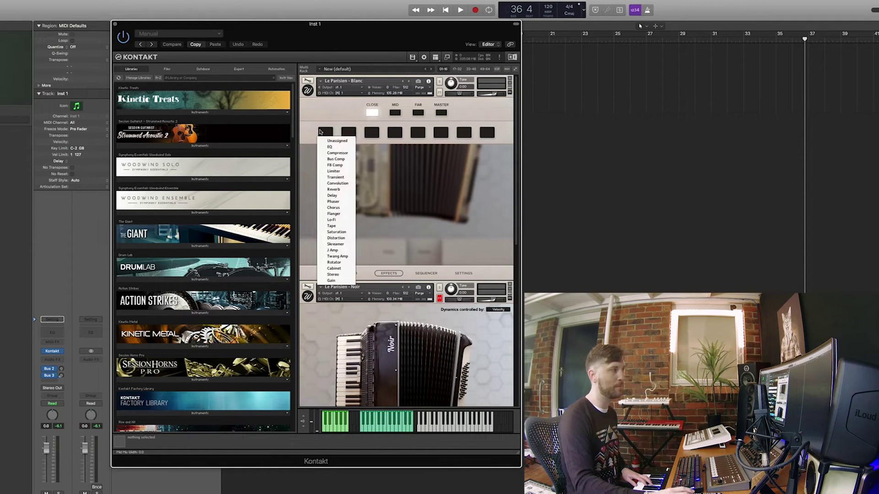
pyautogui.click(338, 189)
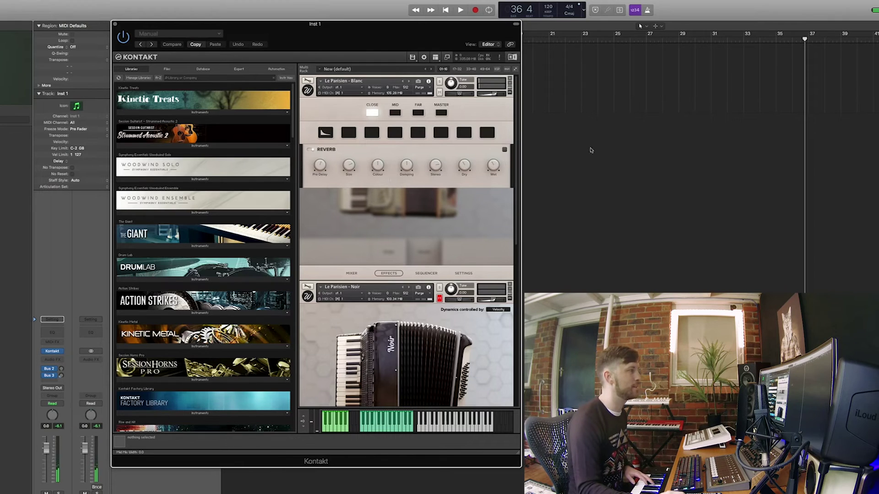
pyautogui.moveTo(493, 166)
pyautogui.mouseDown()
pyautogui.moveTo(492, 132)
pyautogui.moveTo(493, 170)
pyautogui.mouseUp()
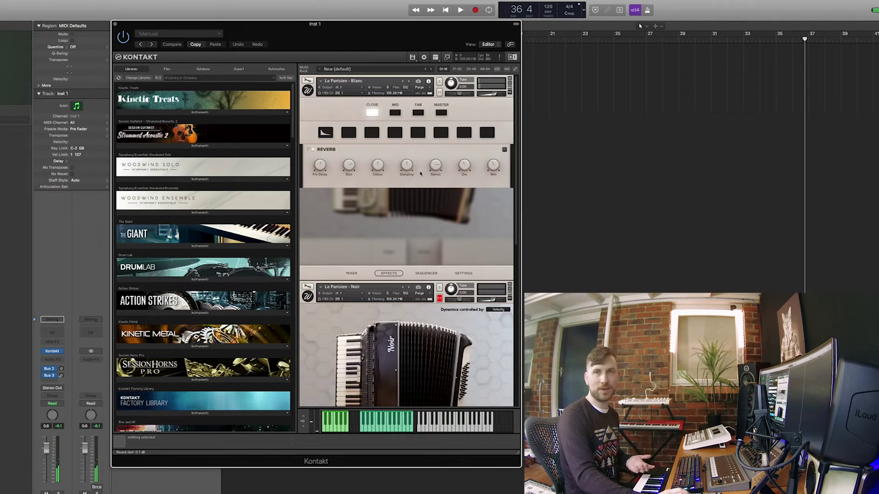
# Step: Add a Phaser in the first effect slot of the Mid channel
pyautogui.click(397, 115)
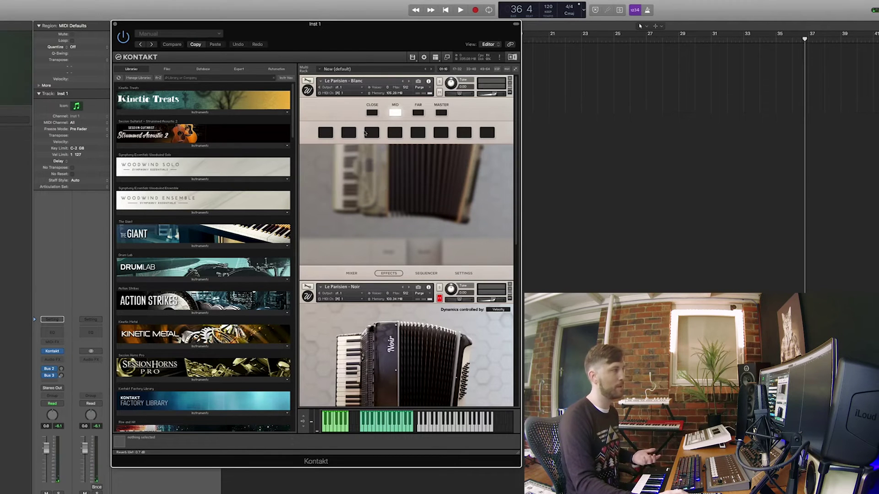
pyautogui.click(325, 132)
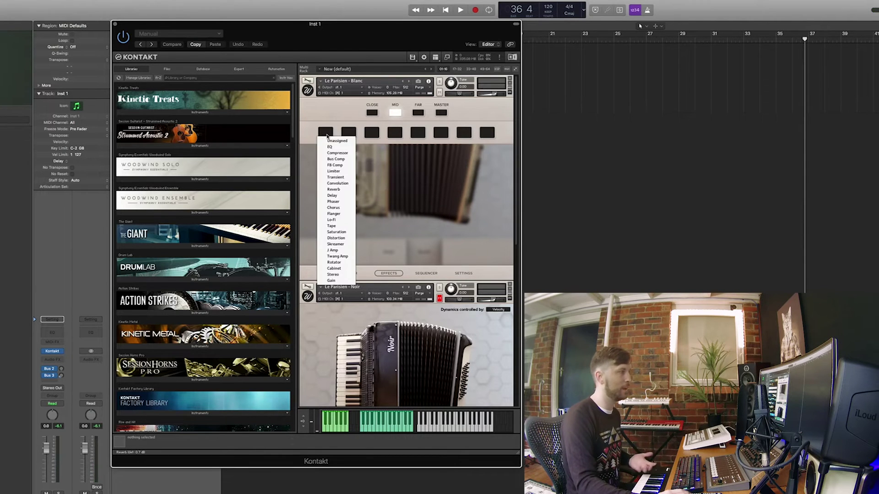
pyautogui.click(339, 202)
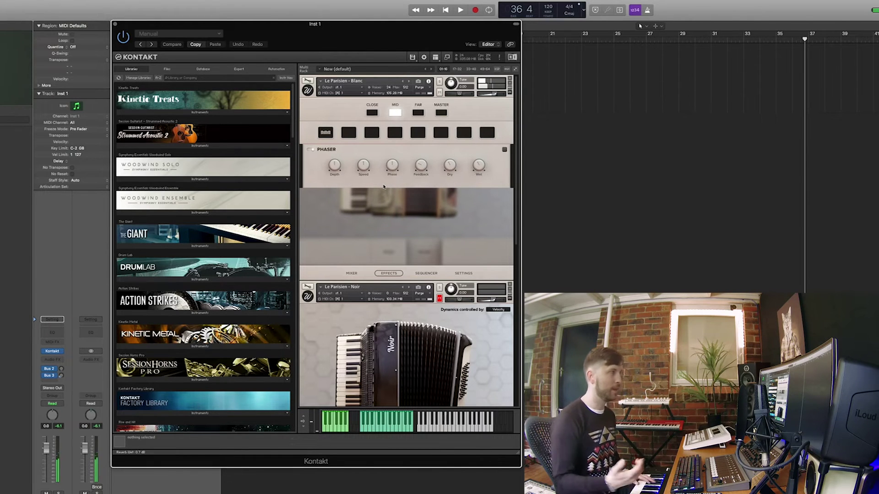
# Step: Add a Delay in the first effect slot of the Far channel
pyautogui.click(418, 112)
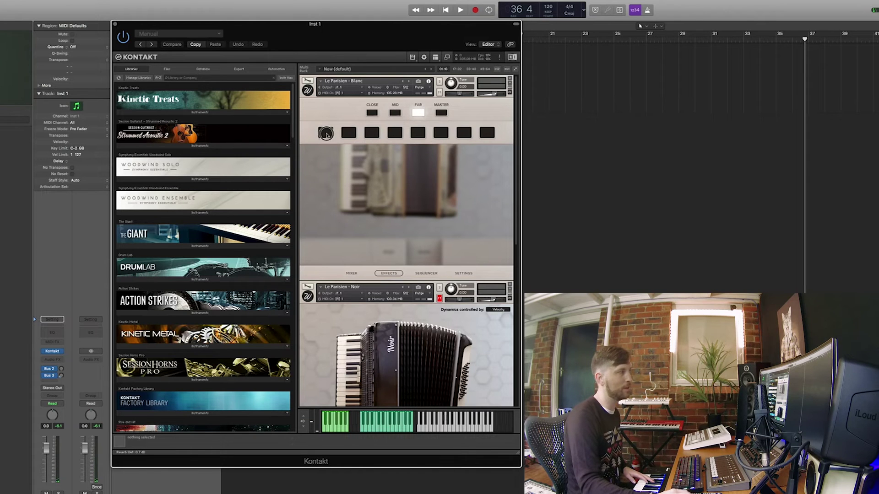
pyautogui.click(326, 133)
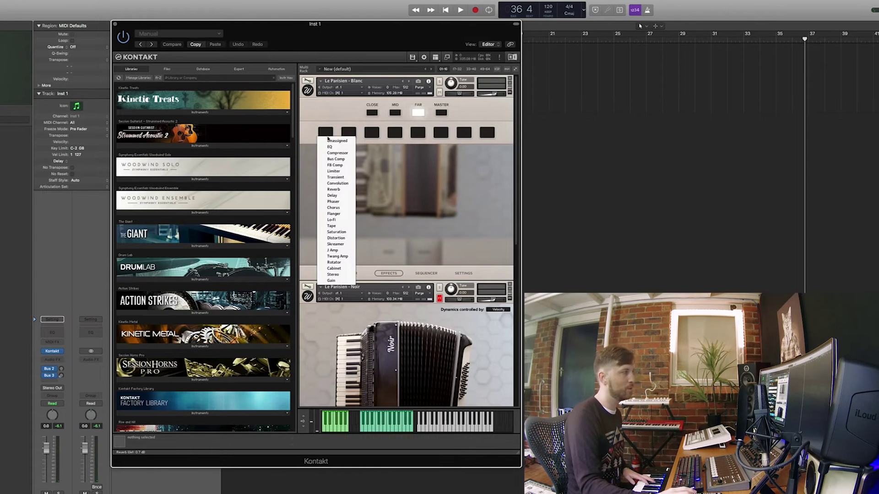
pyautogui.click(341, 196)
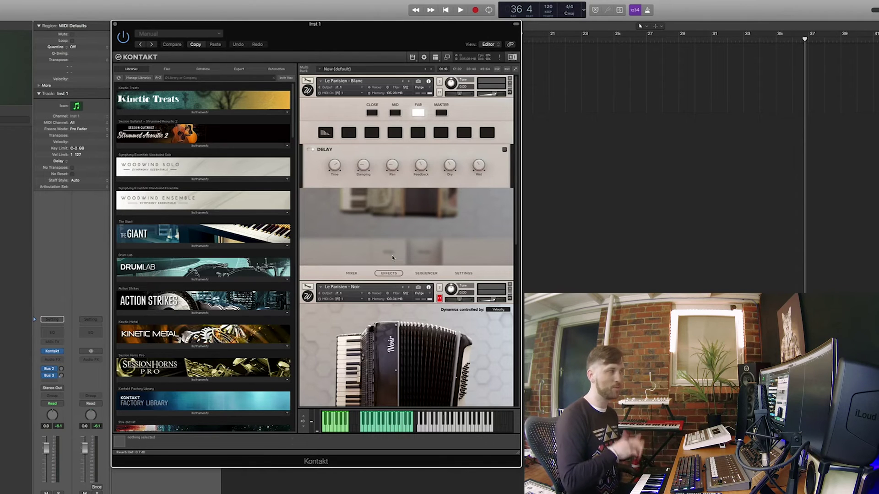
# Step: Add a Cabinet in the first effect slot of the Master channel
pyautogui.click(441, 113)
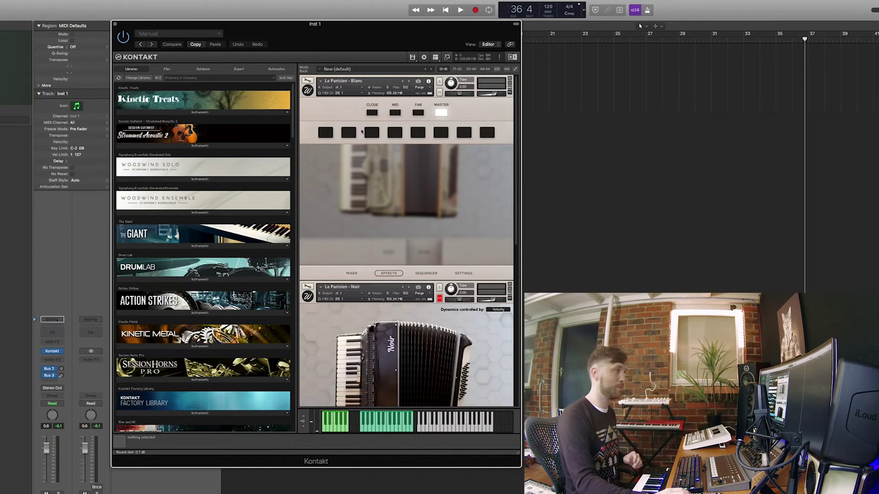
pyautogui.click(326, 133)
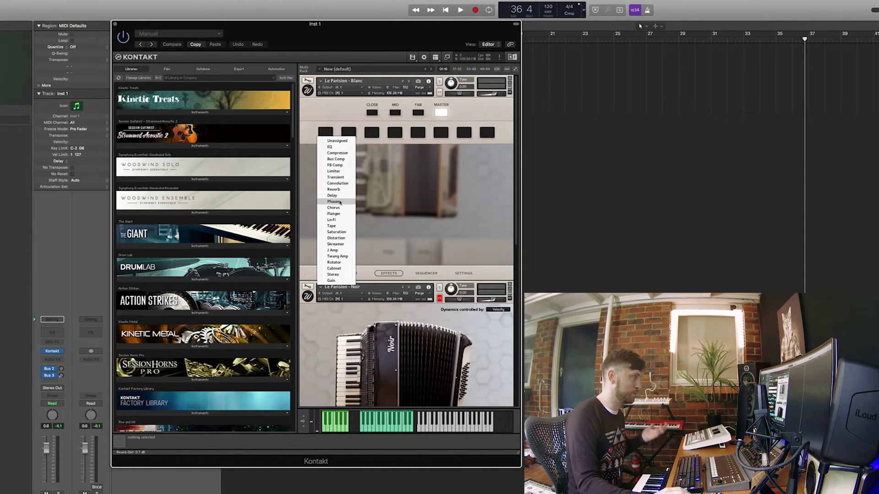
pyautogui.click(334, 269)
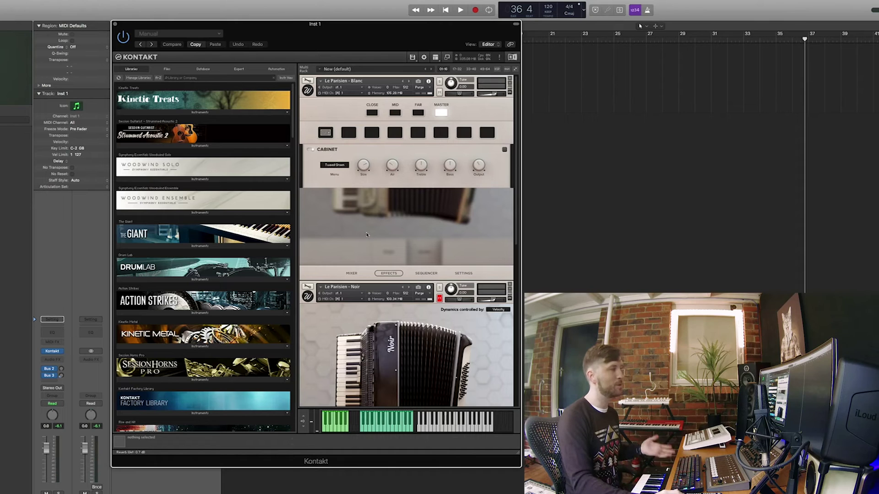
# Step: Open the Blanc's sequencer and try several of its pattern presets
pyautogui.click(427, 274)
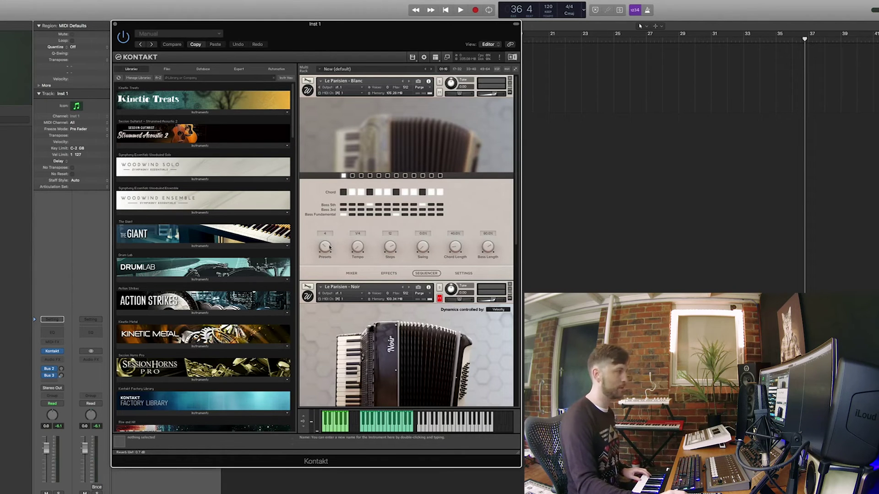
pyautogui.moveTo(326, 246); pyautogui.dragTo(325, 243)
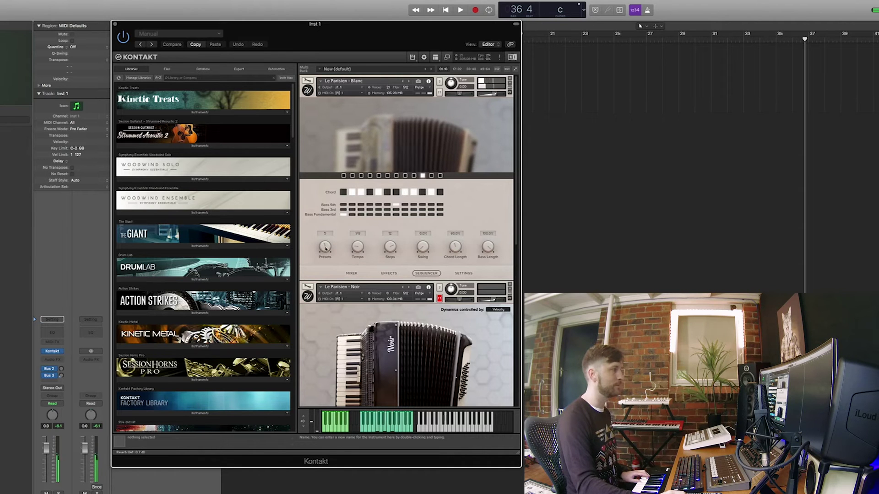
pyautogui.moveTo(325, 247); pyautogui.dragTo(326, 241)
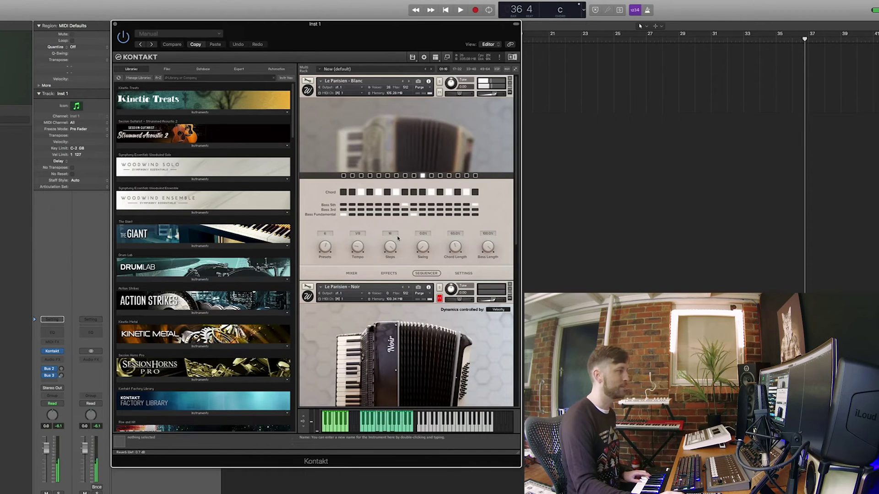
pyautogui.moveTo(323, 246); pyautogui.dragTo(320, 270)
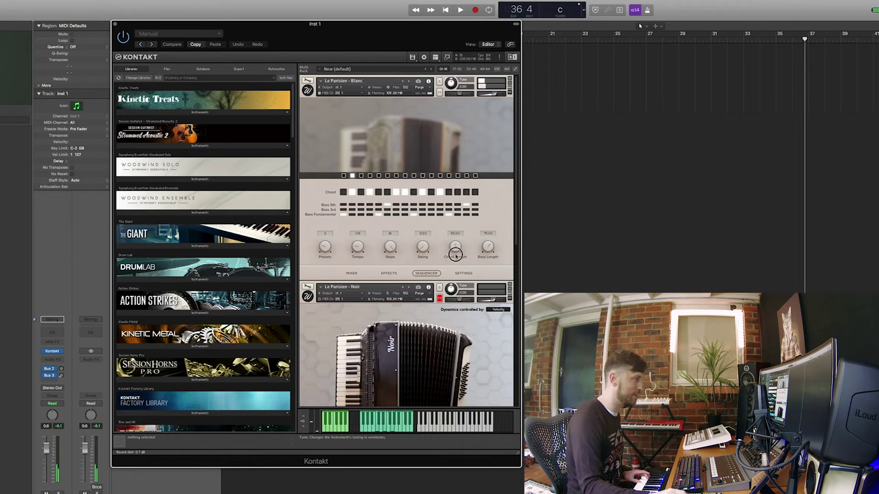
# Step: Adjust the sequencer's Chord Length, Bass Length and Swing amounts
pyautogui.moveTo(455, 247); pyautogui.dragTo(489, 241)
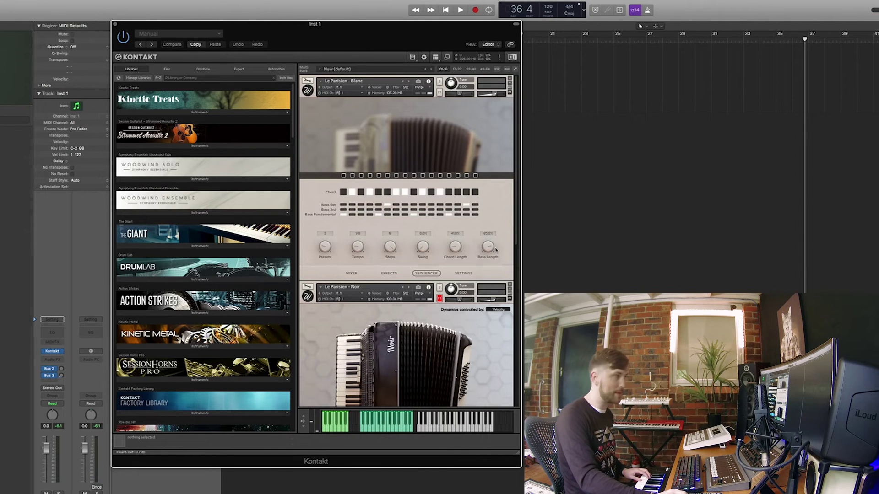
pyautogui.moveTo(489, 249); pyautogui.dragTo(450, 222)
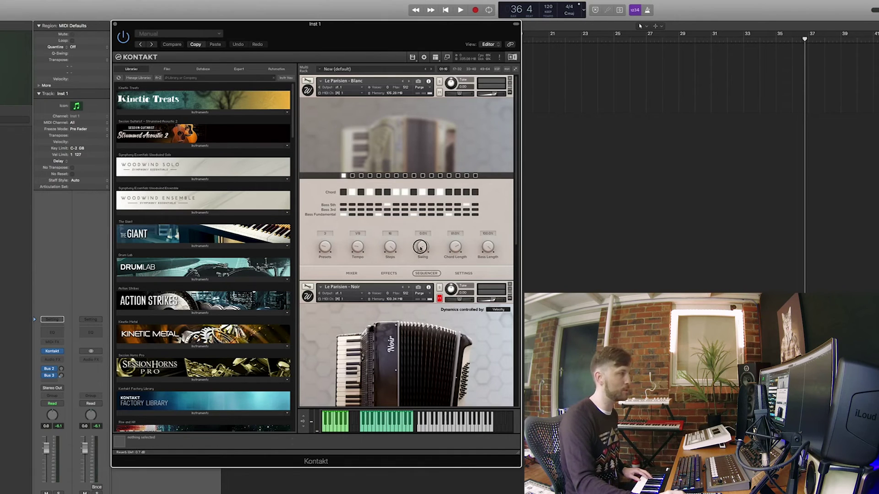
pyautogui.moveTo(420, 247); pyautogui.dragTo(420, 217)
pyautogui.moveTo(390, 247)
pyautogui.mouseDown()
pyautogui.moveTo(388, 285)
pyautogui.moveTo(390, 248)
pyautogui.mouseUp()
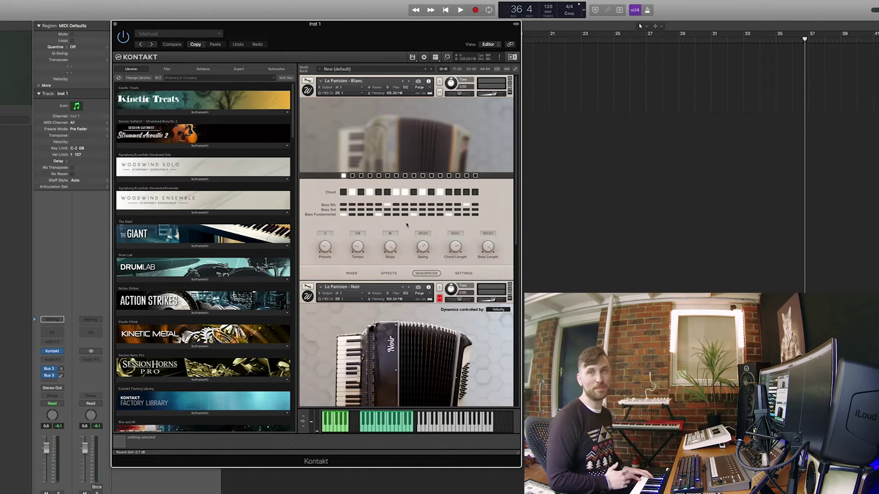
# Step: Return to the Blanc's main view and set its dynamics control to the Mod Wheel
pyautogui.click(491, 160)
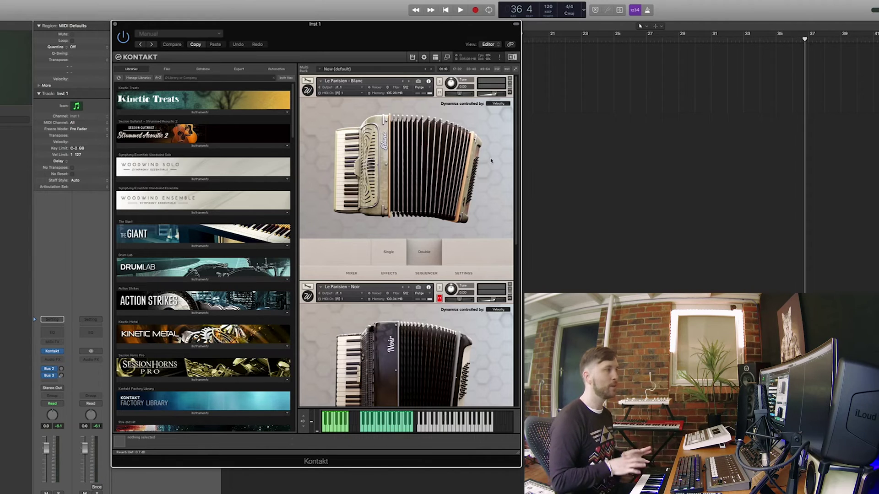
pyautogui.click(498, 104)
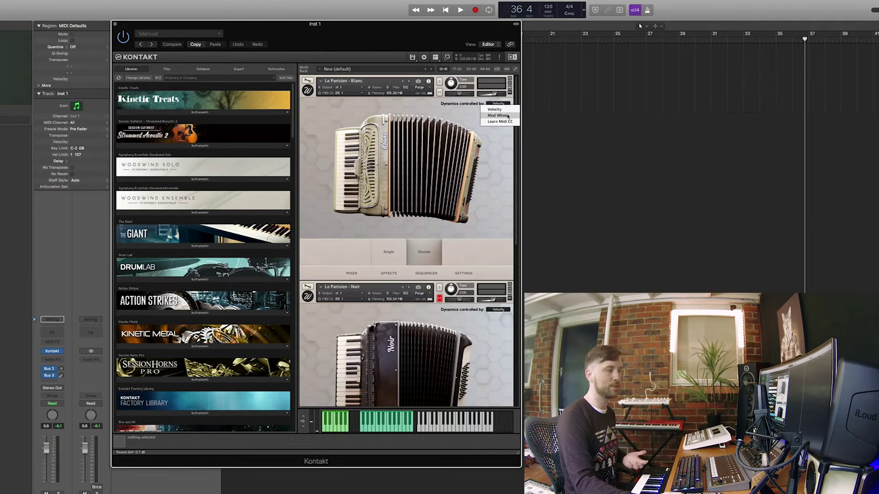
pyautogui.click(507, 116)
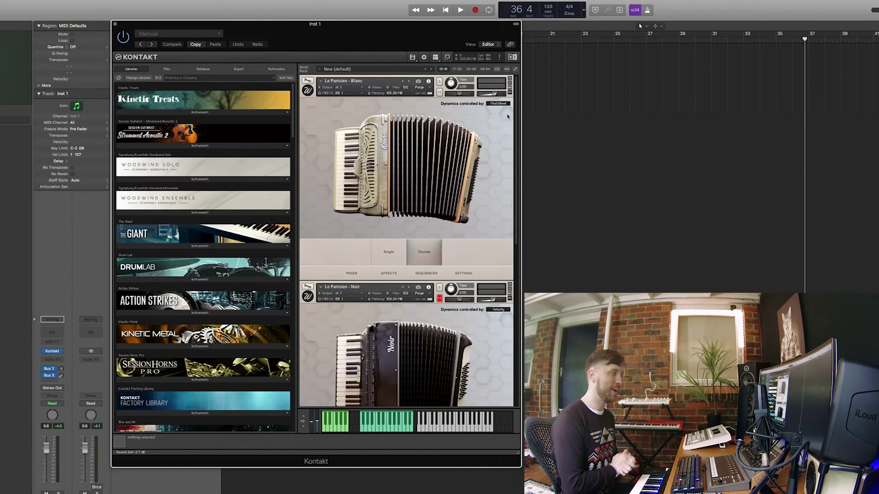
# Step: Open the Blanc's settings and try a different number of round robin repetitions
pyautogui.click(463, 273)
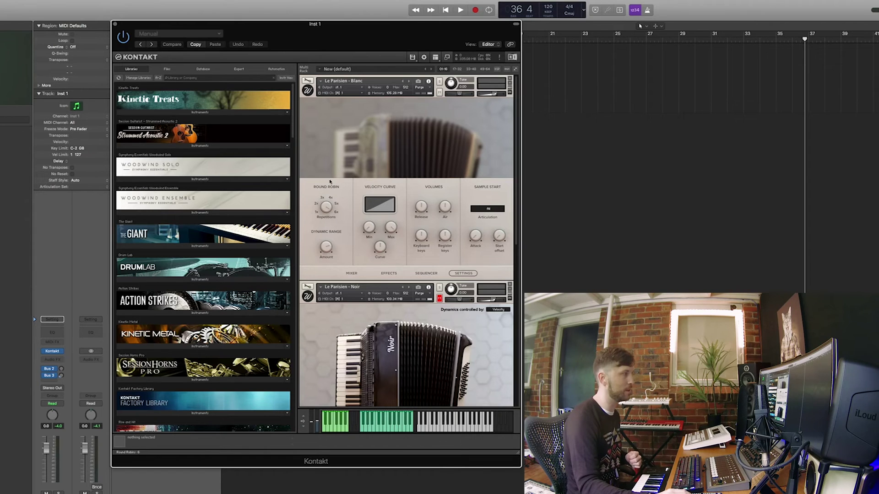
pyautogui.moveTo(326, 208); pyautogui.dragTo(330, 265)
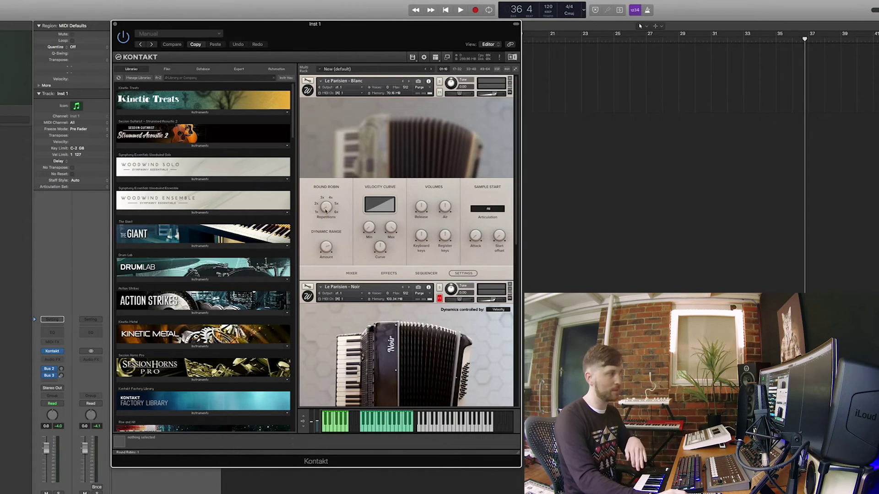
pyautogui.click(326, 261)
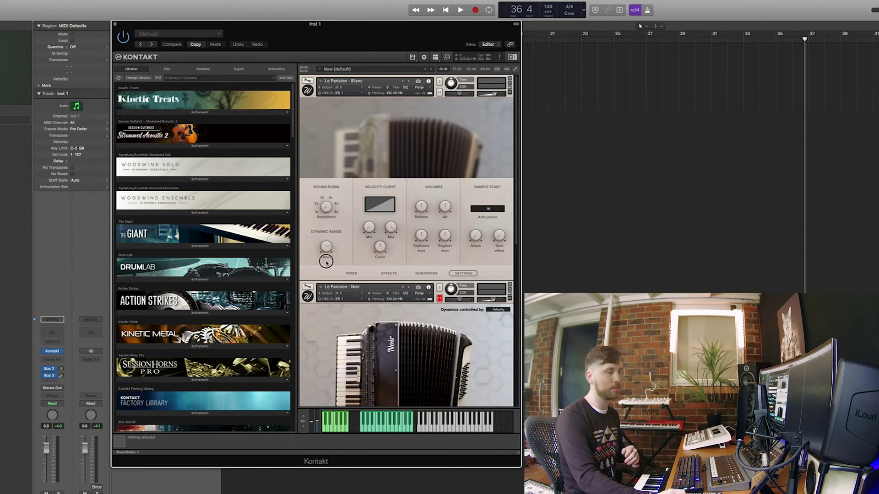
# Step: Adjust the Rouge's velocity response with the Max and Curve amounts in its settings
pyautogui.scroll(-10, 325, 261)
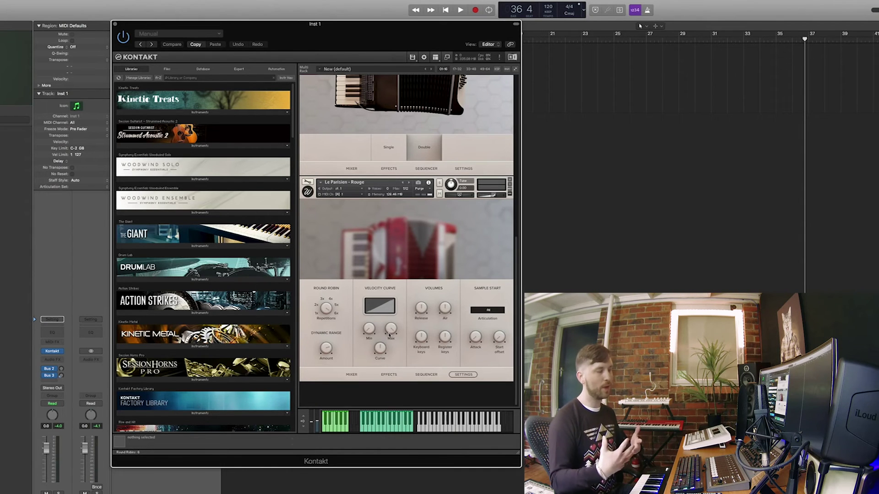
pyautogui.moveTo(390, 336); pyautogui.dragTo(391, 344)
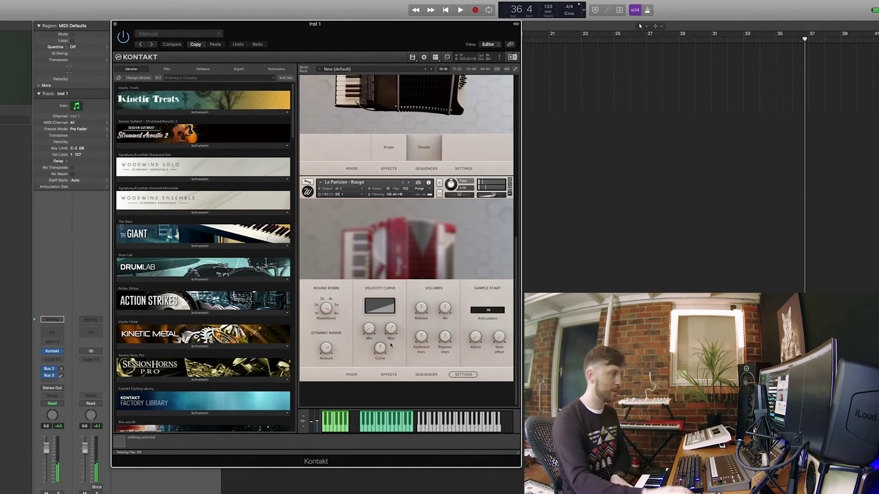
pyautogui.moveTo(391, 333); pyautogui.dragTo(396, 303)
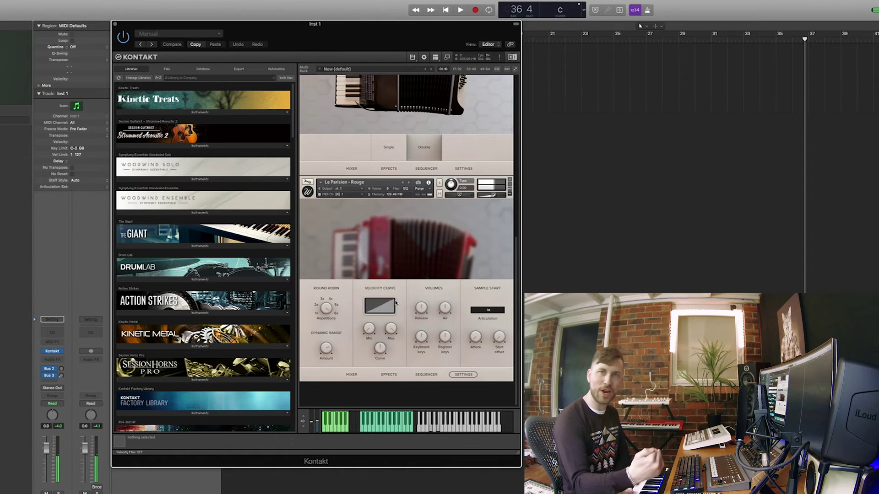
pyautogui.moveTo(370, 339); pyautogui.dragTo(390, 347)
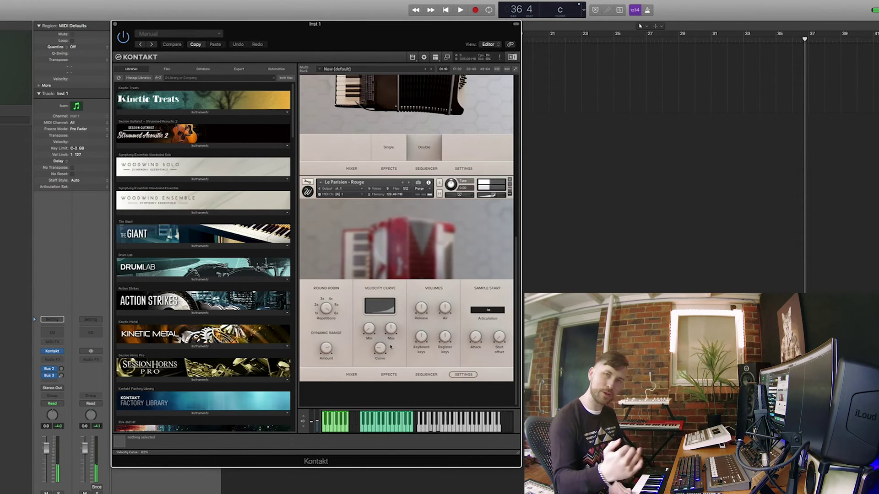
pyautogui.moveTo(391, 329); pyautogui.dragTo(392, 306)
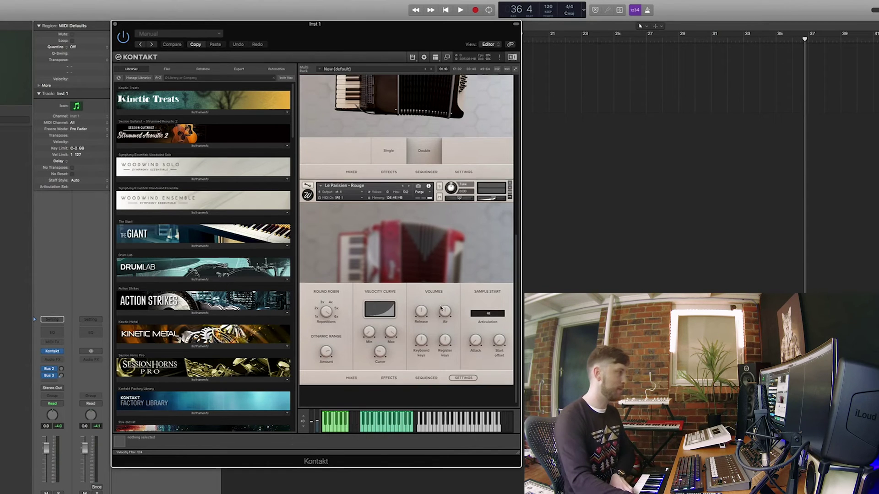
# Step: Adjust the Rouge's Air and Keyboard keys volumes
pyautogui.scroll(2, 441, 309)
pyautogui.click(445, 324)
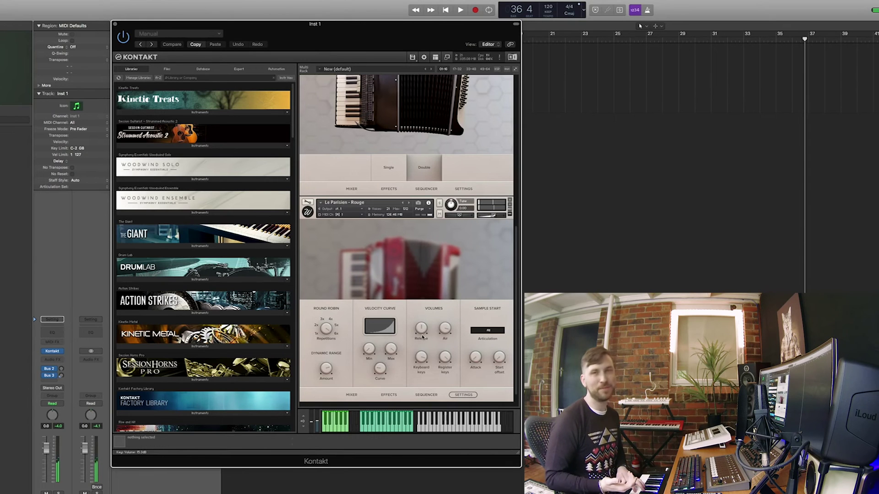
pyautogui.scroll(-2, 461, 344)
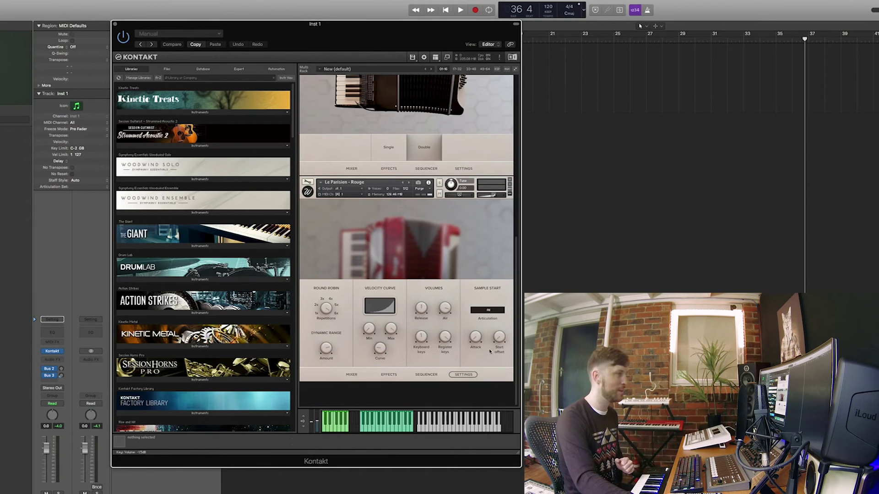
# Step: Check the Rouge's Sample Start articulation choices and try different Attack and Start offset amounts for all articulations
pyautogui.click(488, 311)
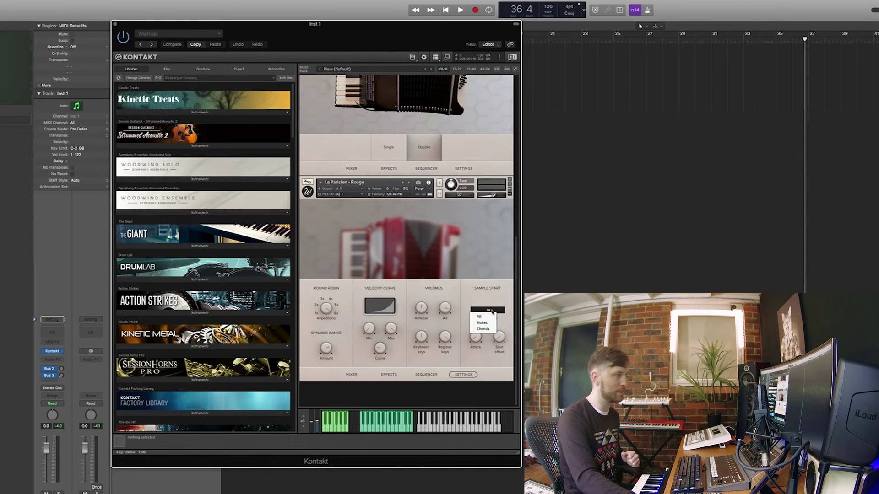
pyautogui.click(491, 311)
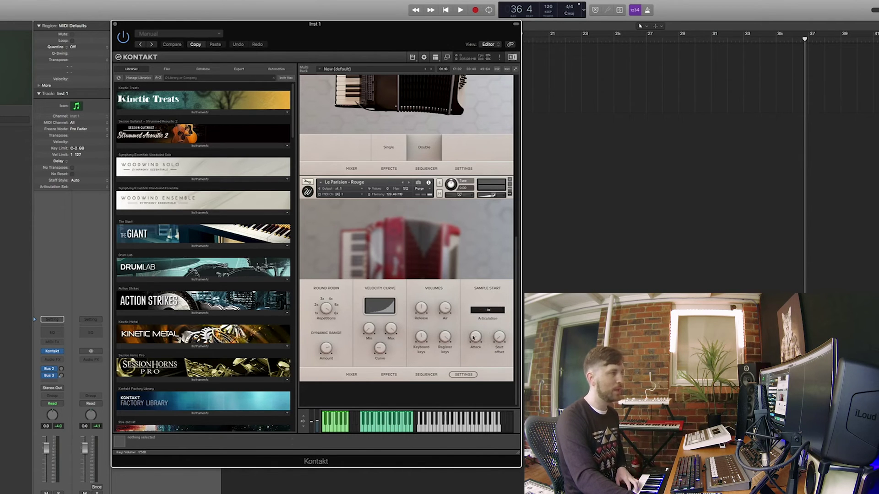
pyautogui.moveTo(475, 340); pyautogui.dragTo(475, 319)
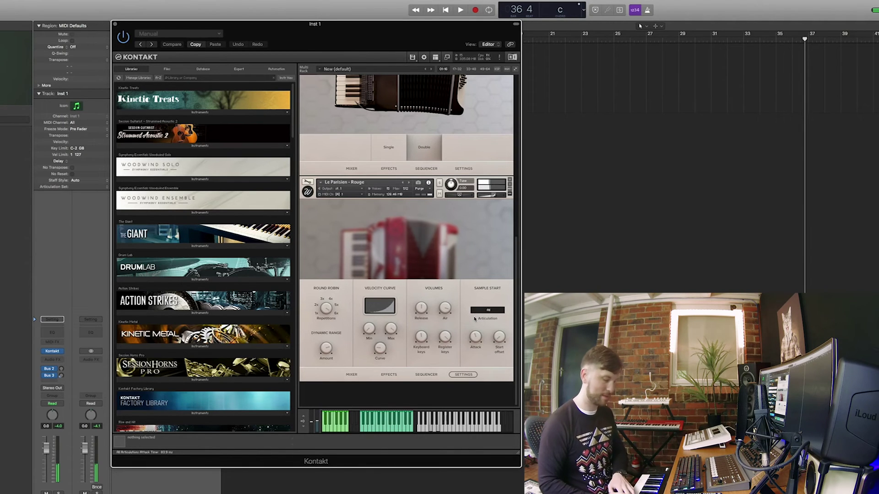
pyautogui.moveTo(476, 330); pyautogui.dragTo(477, 316)
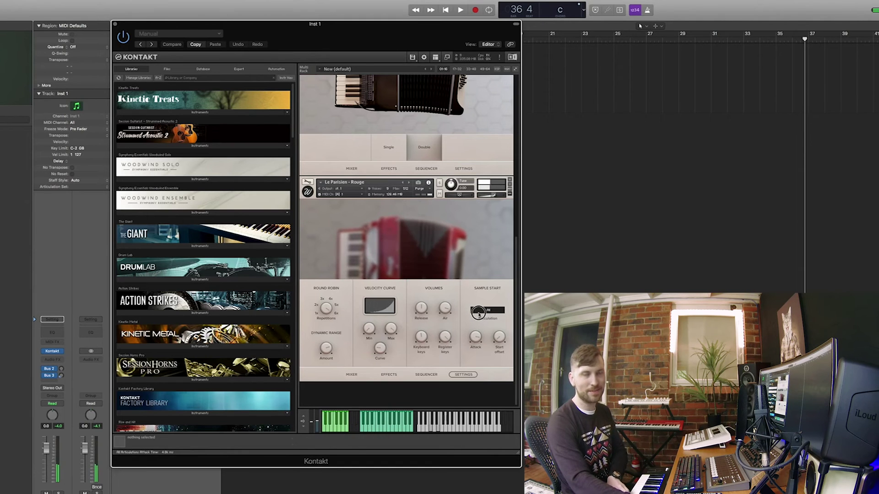
pyautogui.moveTo(477, 315); pyautogui.dragTo(476, 398)
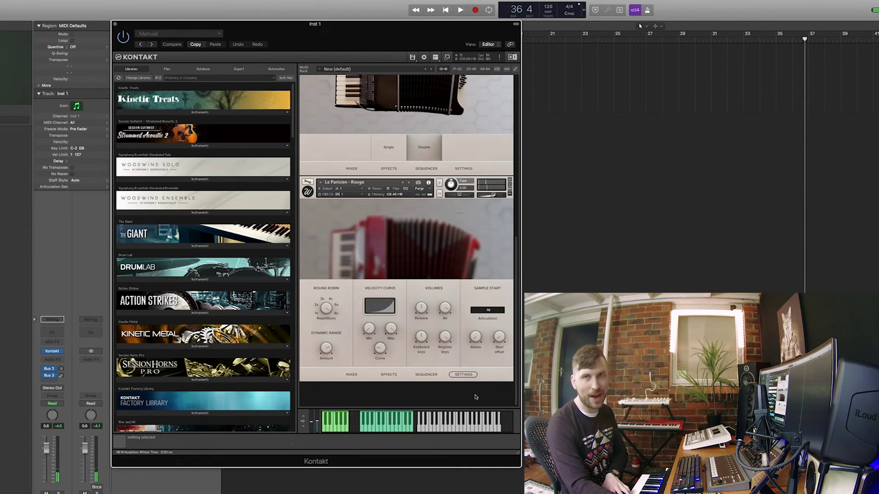
pyautogui.click(500, 330)
pyautogui.moveTo(499, 331); pyautogui.dragTo(498, 323)
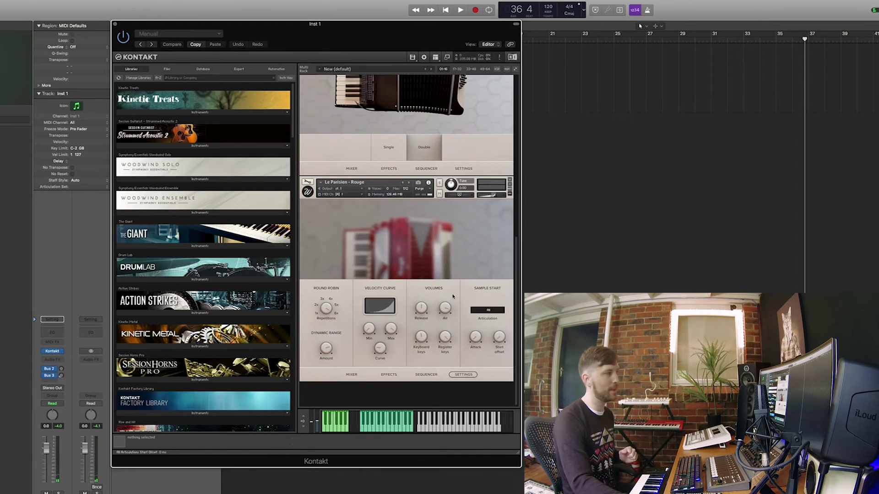
# Step: Return to the Rouge's main view and try its Bandon and Bassoon registers
pyautogui.click(441, 265)
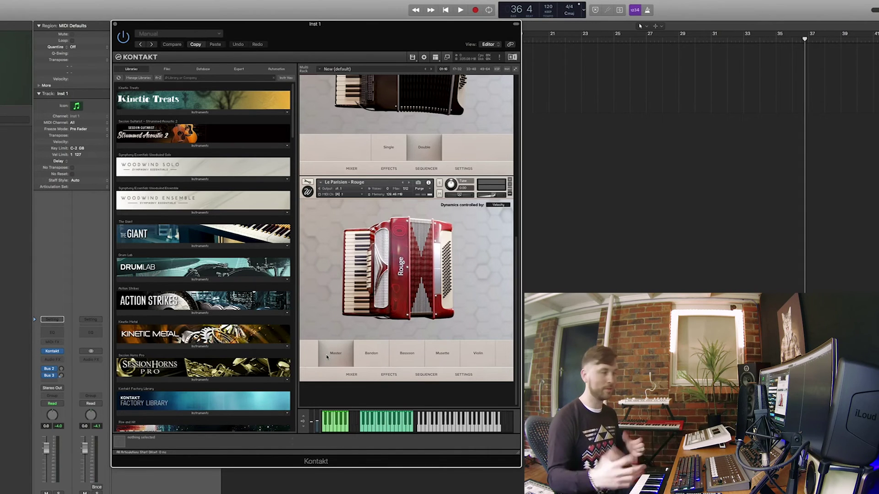
pyautogui.click(371, 361)
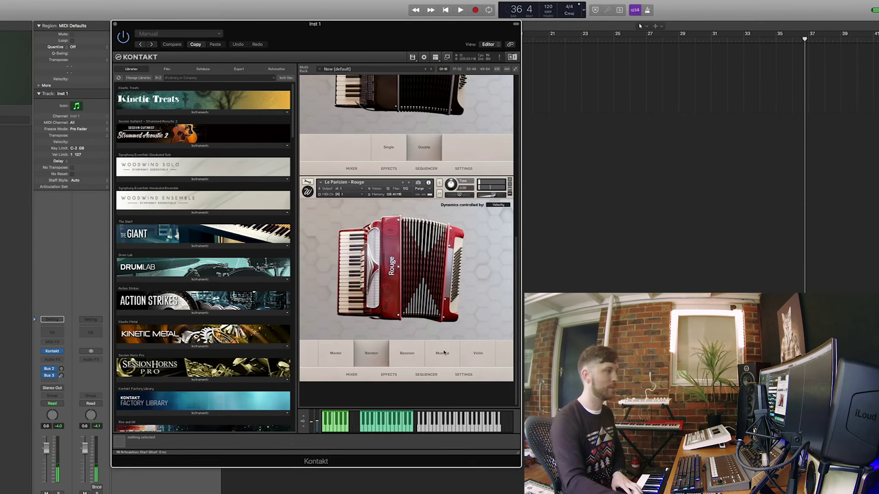
pyautogui.click(413, 357)
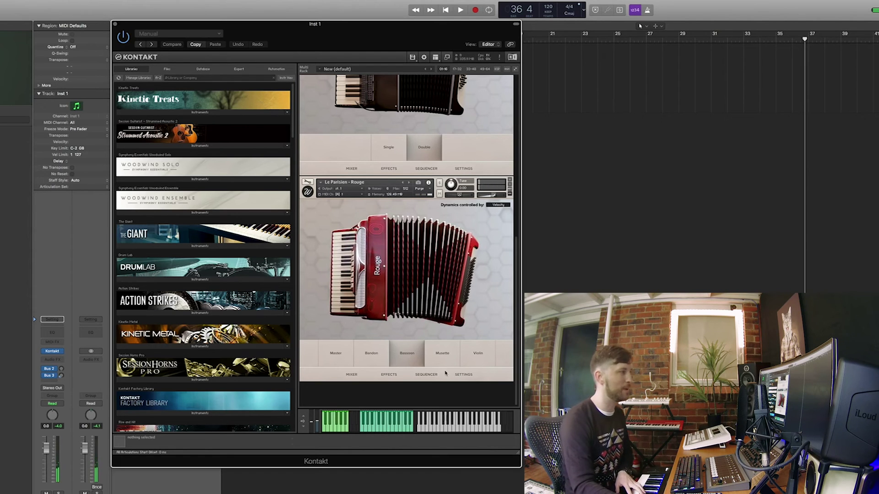
# Step: Adjust the Register keys volume in the Rouge's settings and switch the instrument to its Musette register
pyautogui.click(462, 375)
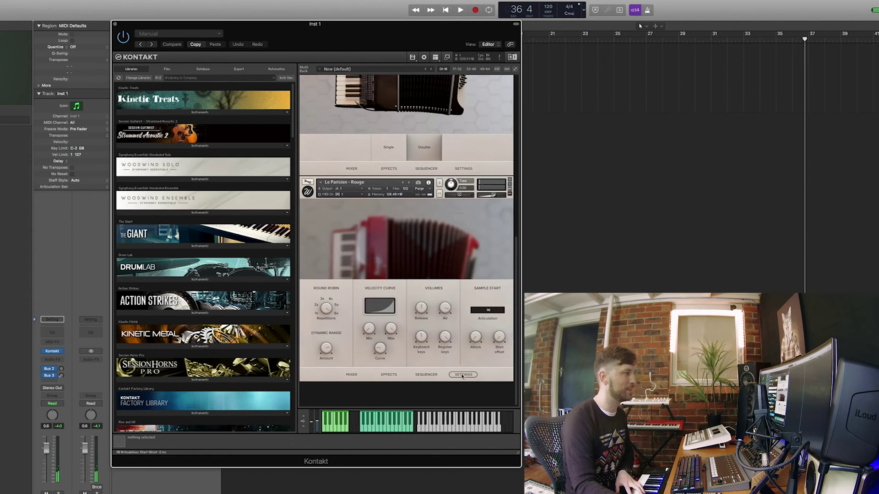
pyautogui.click(427, 370)
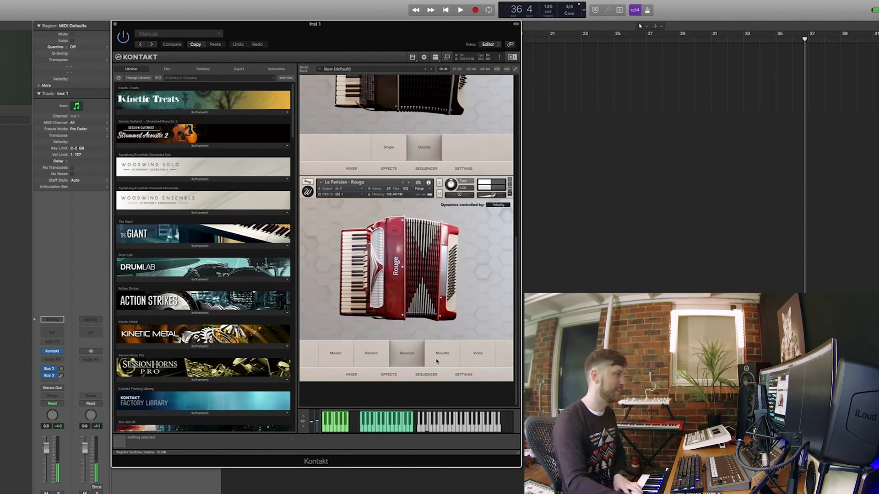
pyautogui.click(436, 361)
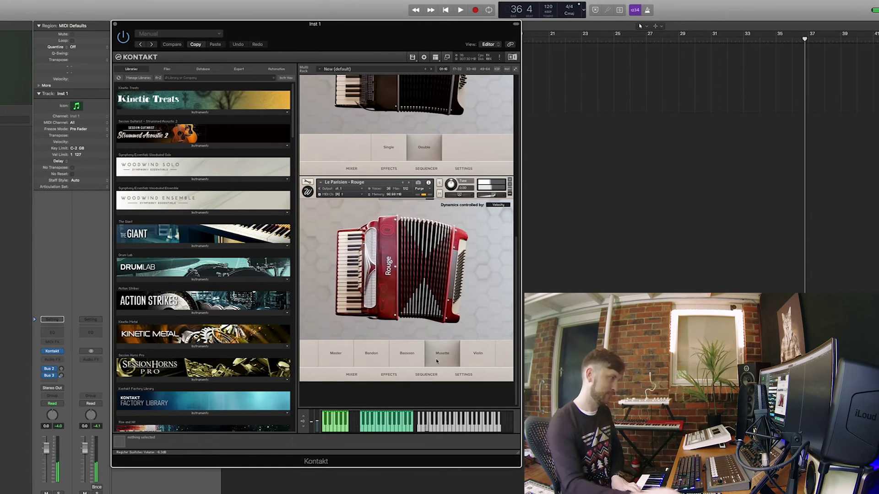
# Step: Set the Rouge's Air volume to 0.0 dB in its settings and return to the main view
pyautogui.click(463, 374)
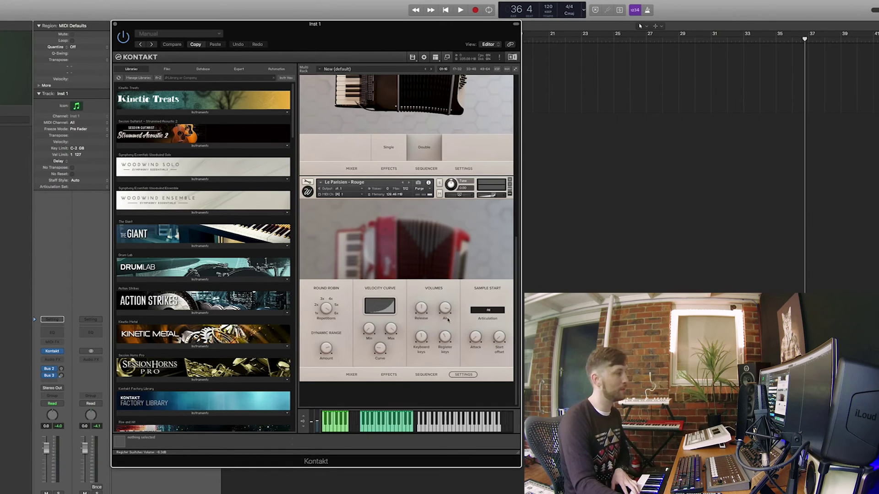
pyautogui.moveTo(444, 310); pyautogui.dragTo(444, 317)
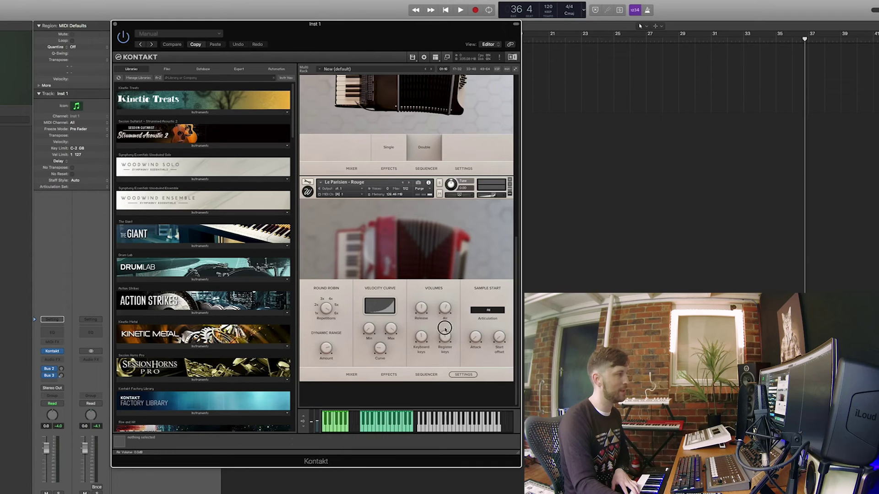
pyautogui.click(454, 263)
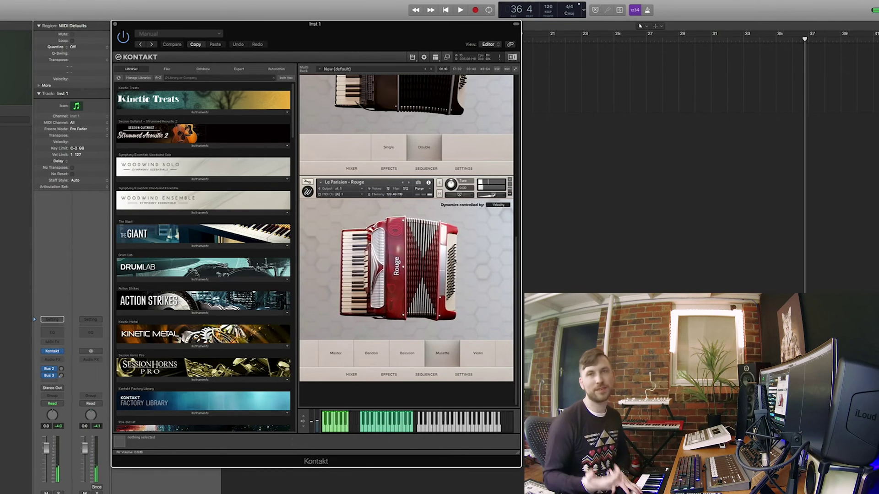
# Step: Try the Rouge's Violin register and switch back to the Master register
pyautogui.click(479, 355)
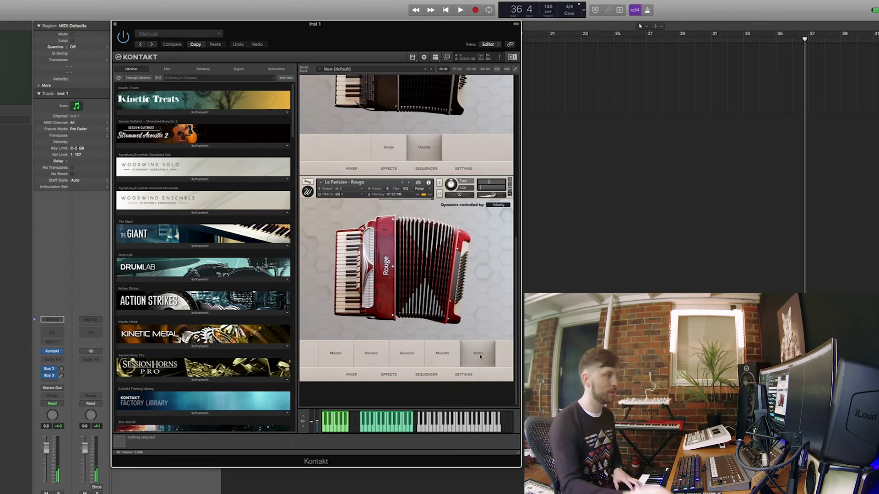
pyautogui.click(347, 352)
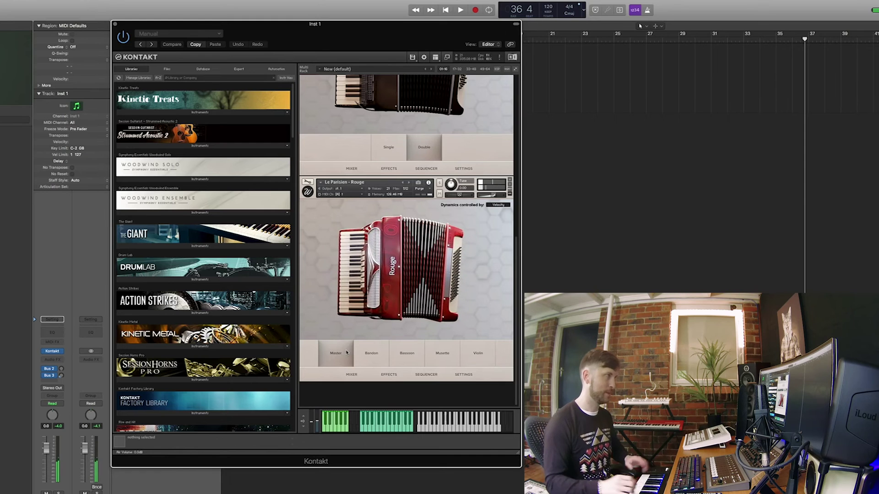
# Step: Mute the Rouge in place of the Noir, and select the Noir's Single register
pyautogui.scroll(5, 418, 253)
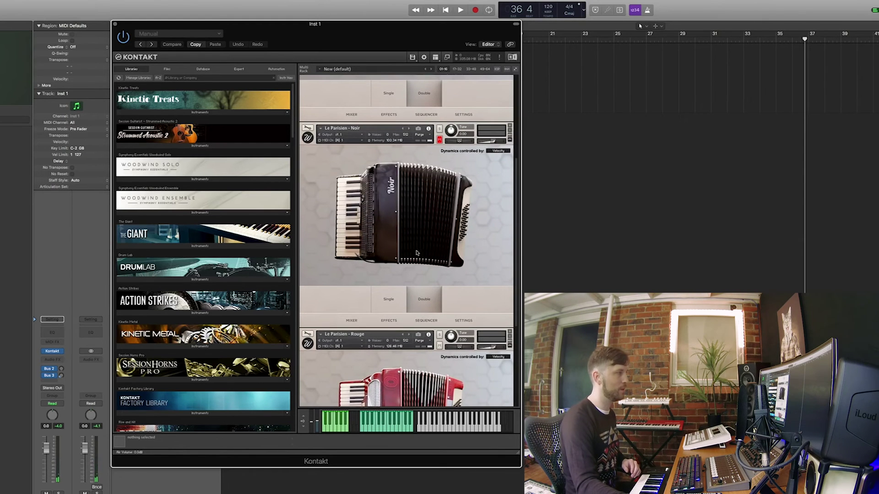
pyautogui.click(440, 345)
pyautogui.click(440, 140)
pyautogui.scroll(1, 450, 228)
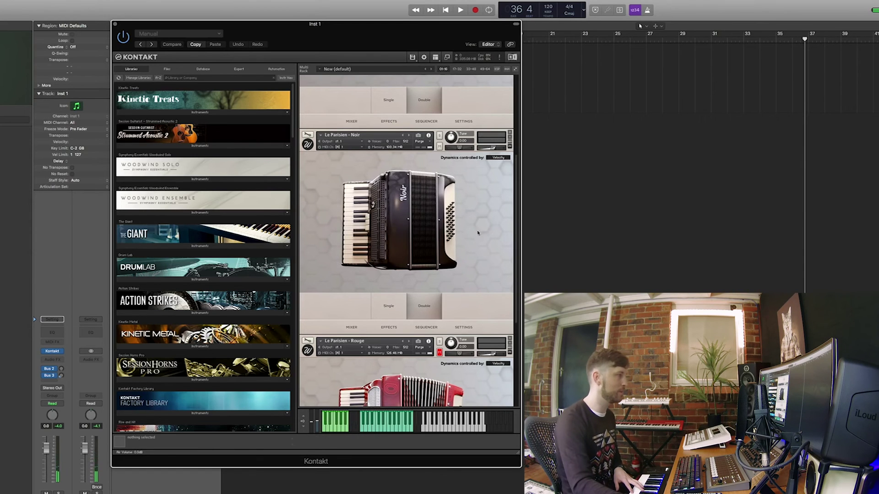
pyautogui.click(392, 311)
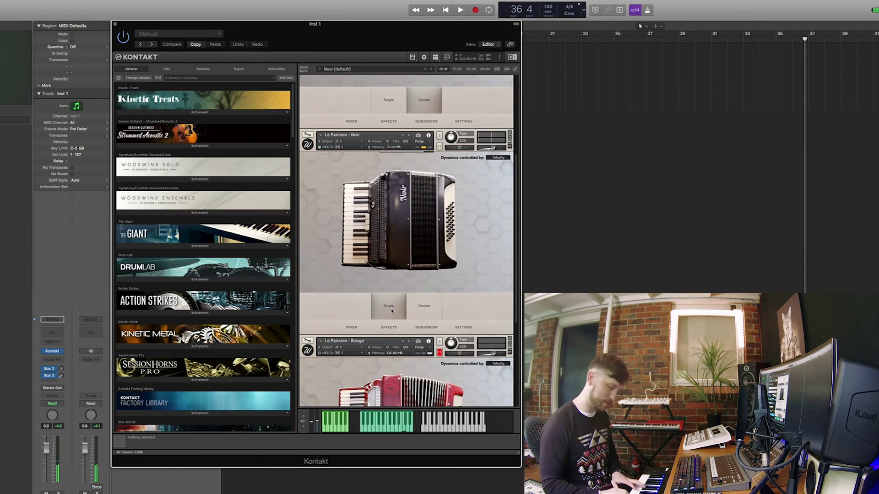